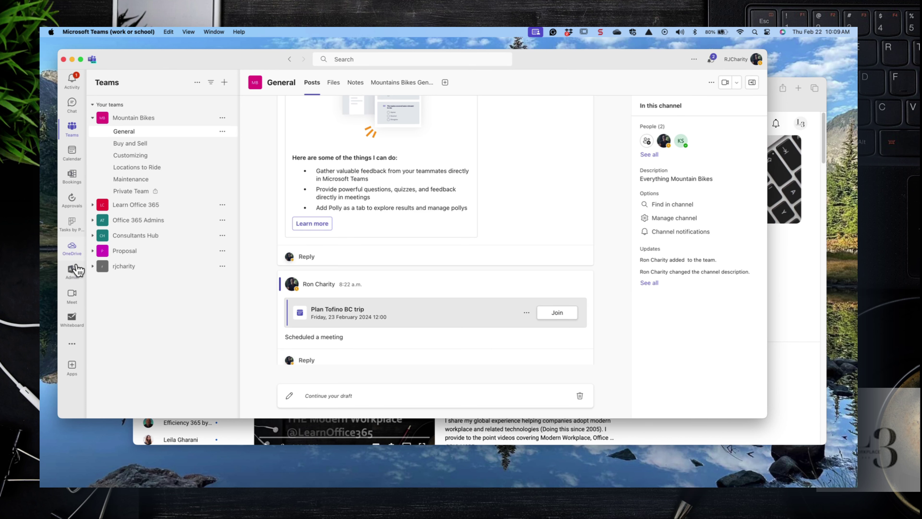
Open the Teams app store and scroll through its featured app collections.
left_click(73, 367)
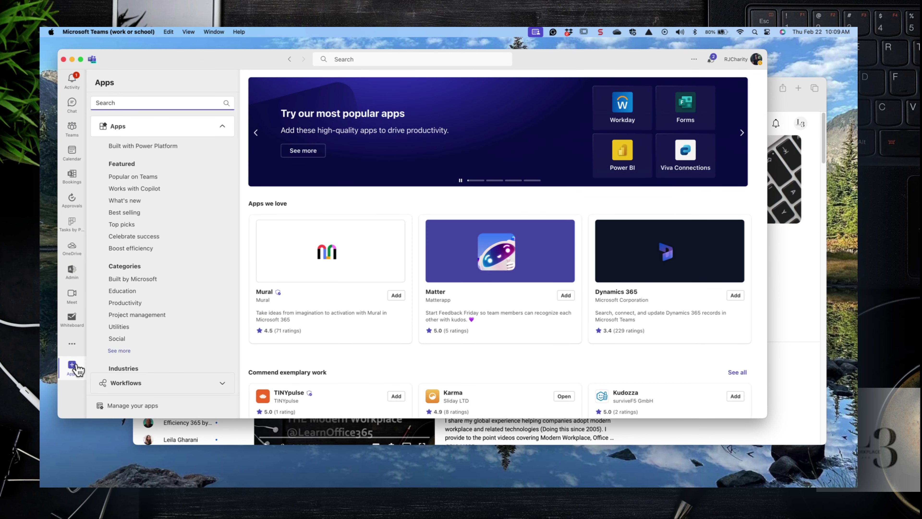
scroll(459, 271, "down", 4)
scroll(460, 271, "down", 7)
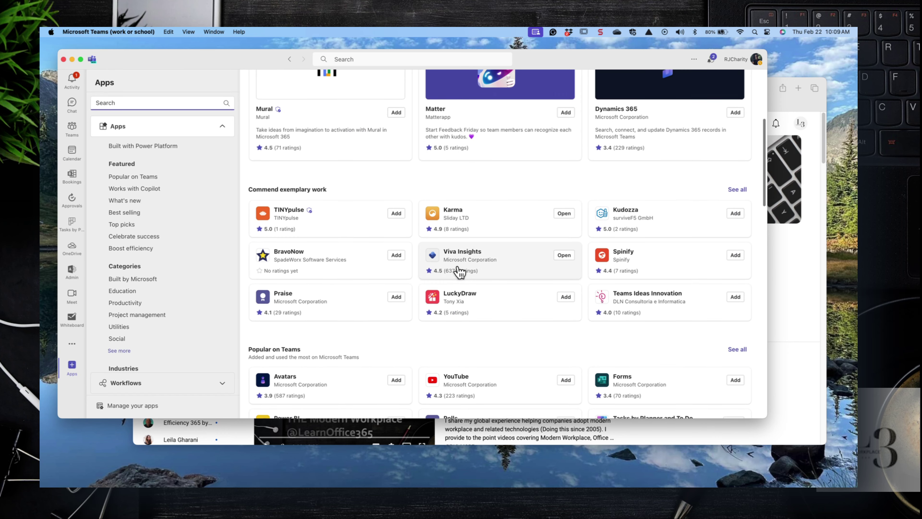
scroll(459, 270, "down", 8)
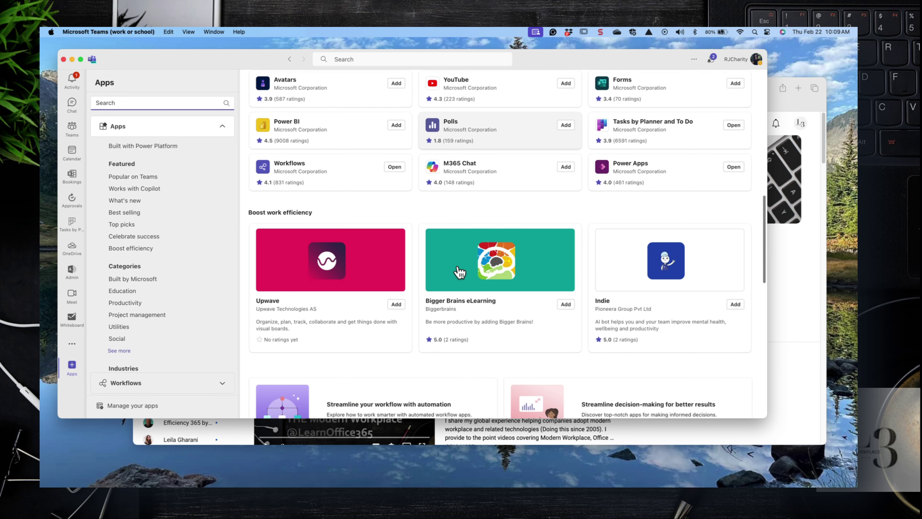
scroll(458, 273, "down", 9)
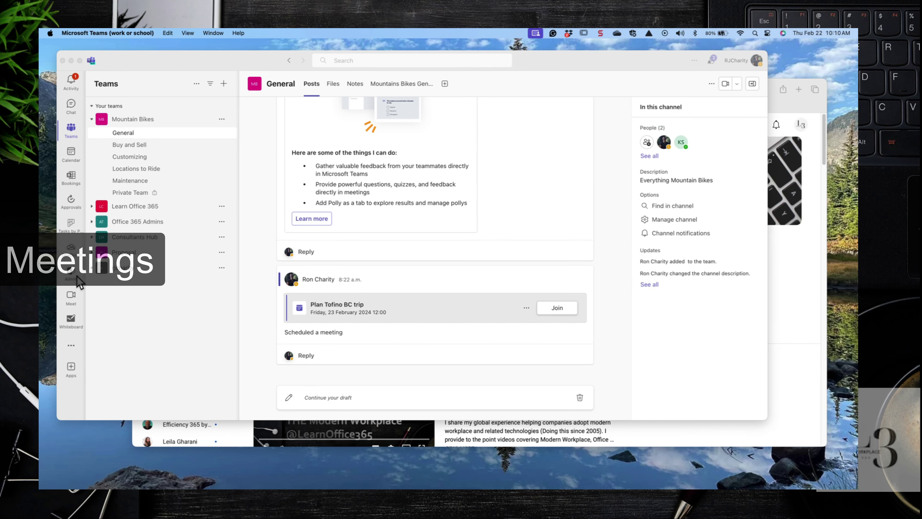
Bring Teams to the front and open the Meet view of upcoming and recent meetings.
left_click(71, 297)
left_click(72, 298)
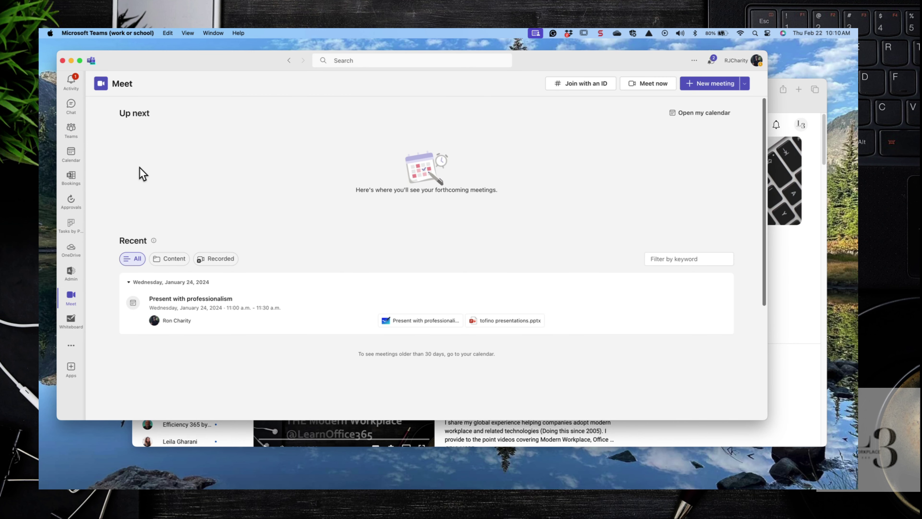
mouse_move(238, 317)
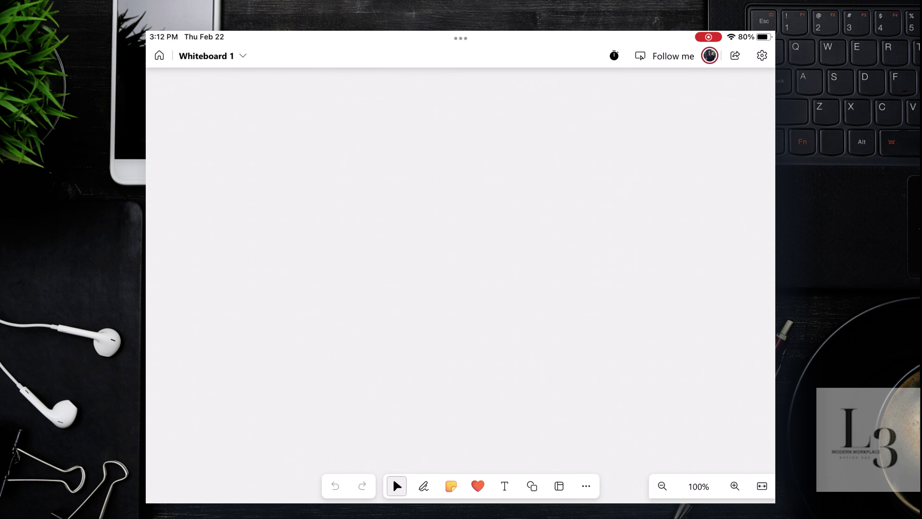
Select the black pen and handwrite the heading 'My Whiteboard.' at the top.
left_click(423, 486)
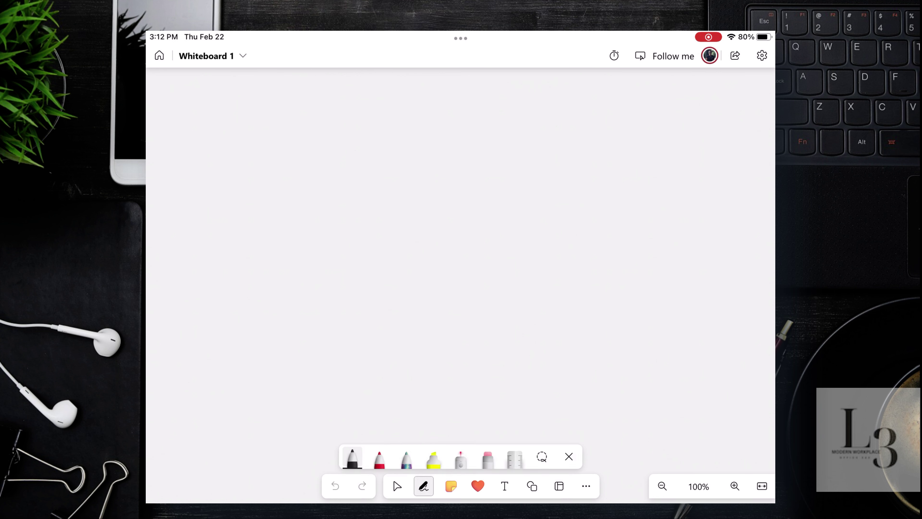
left_click(352, 458)
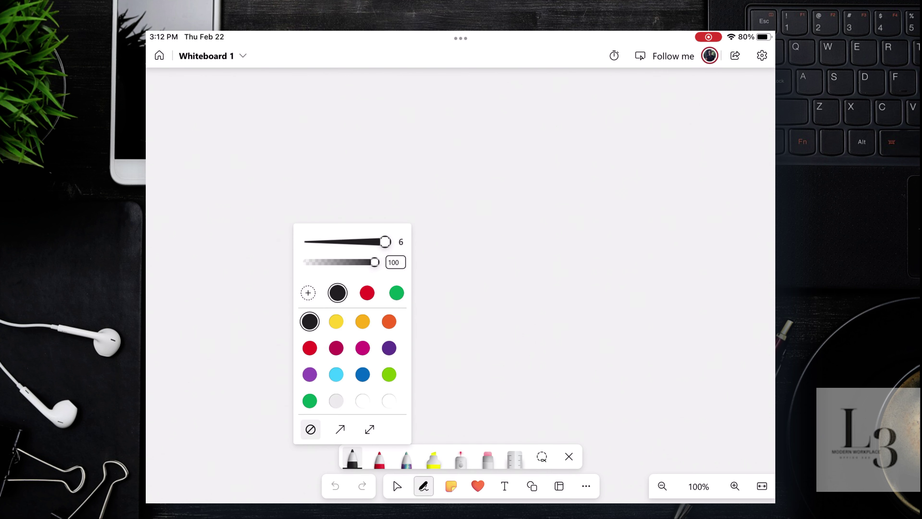
mouse_move(191, 123)
left_mouse_down()
mouse_move(211, 152)
mouse_move(248, 168)
mouse_move(274, 162)
left_mouse_up()
left_click_drag(280, 138, 277, 198)
left_click_drag(355, 113, 401, 118)
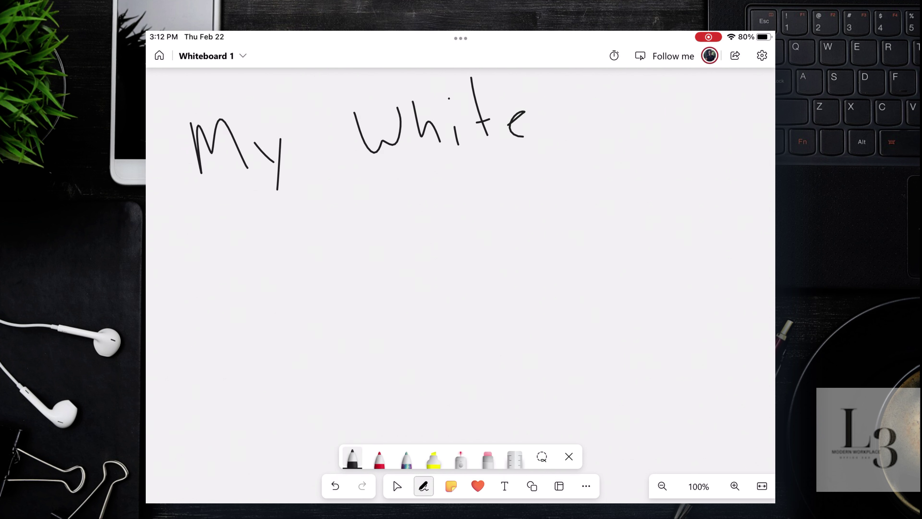
left_click_drag(608, 112, 602, 131)
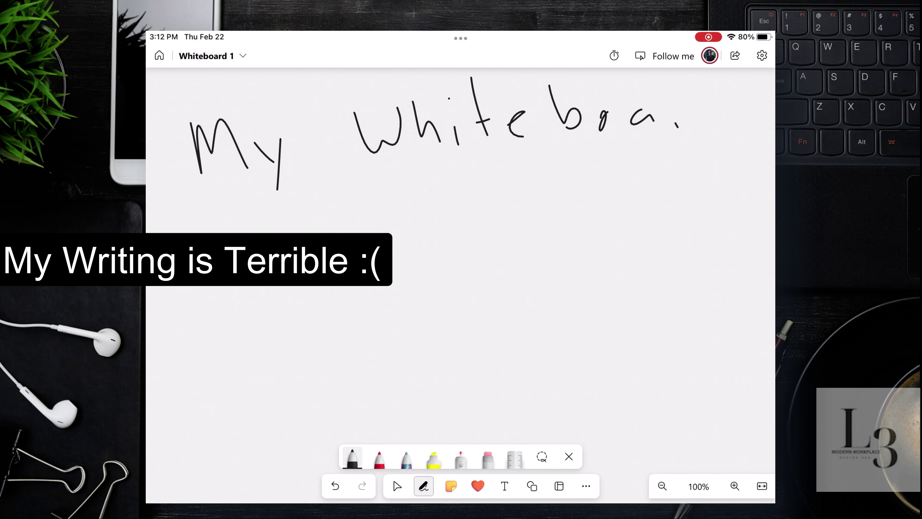
left_click_drag(717, 85, 721, 116)
left_click(737, 111)
Handwrite Idea1, Idea2 and Idea3 on separate lines, with Pros? and Cons? beside Idea1.
mouse_move(220, 227)
left_mouse_down()
mouse_move(233, 274)
mouse_move(265, 254)
mouse_move(299, 258)
left_mouse_up()
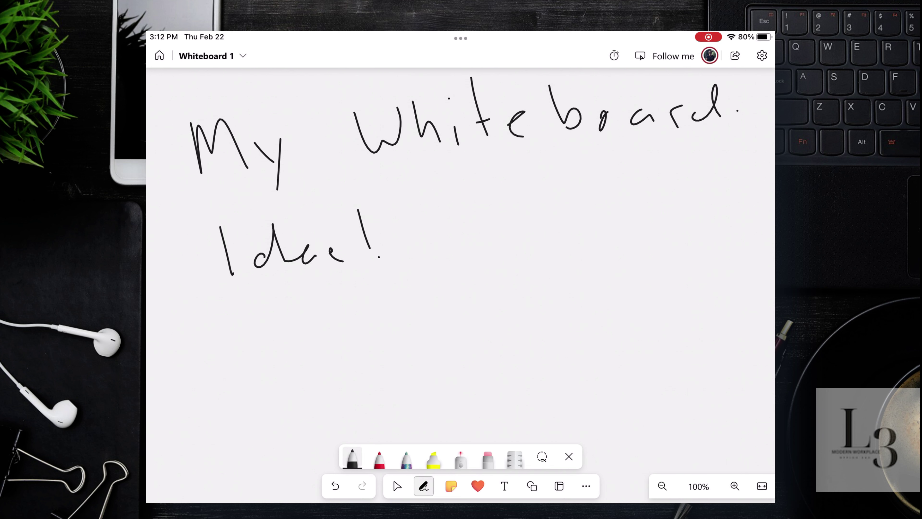
left_click_drag(287, 327, 297, 344)
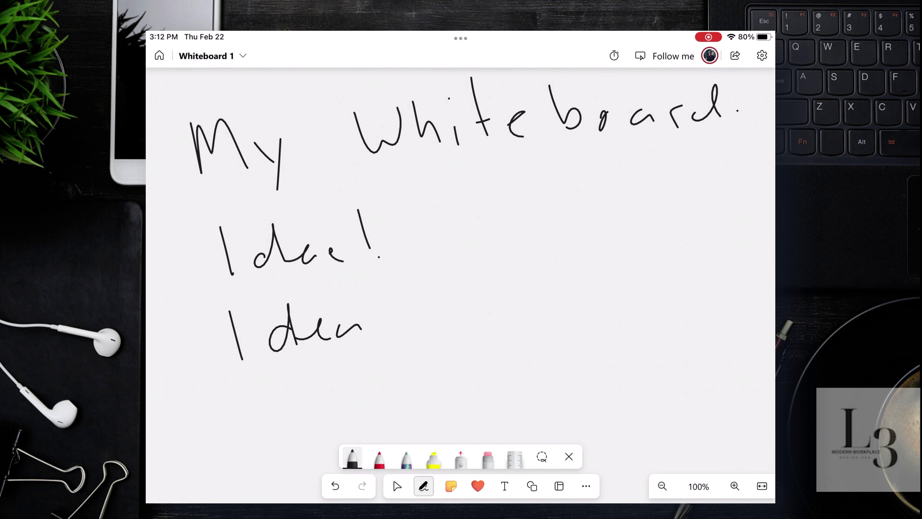
left_click_drag(369, 291, 408, 336)
left_click_drag(282, 417, 356, 398)
left_click_drag(379, 370, 365, 427)
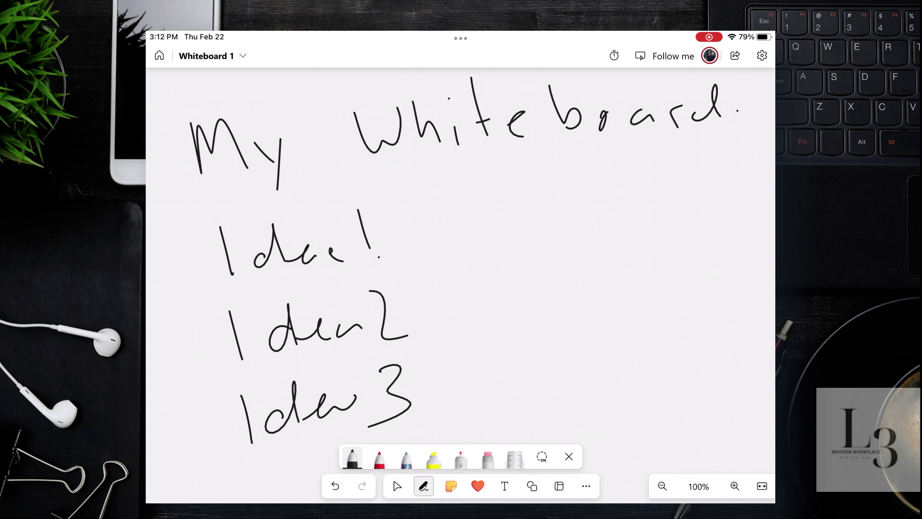
left_click_drag(468, 239, 468, 203)
left_click_drag(490, 216, 491, 226)
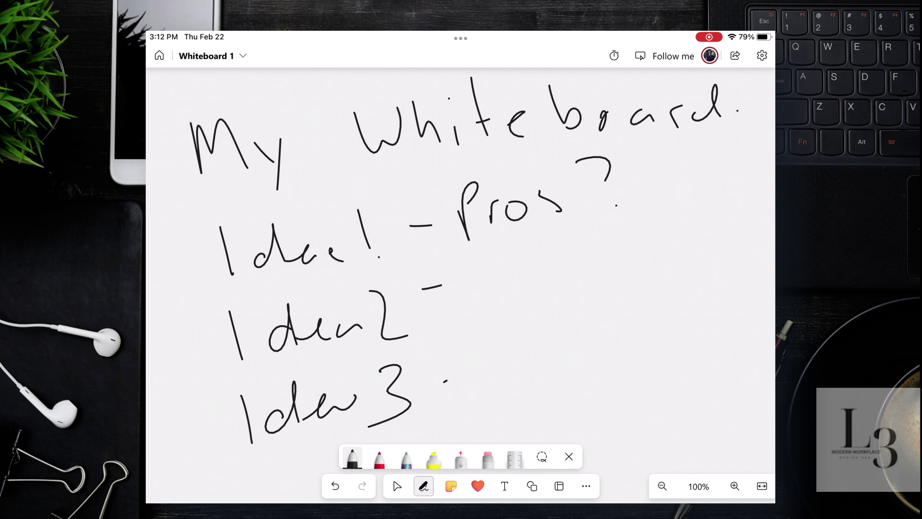
left_click_drag(657, 198, 689, 179)
left_click_drag(700, 182, 699, 186)
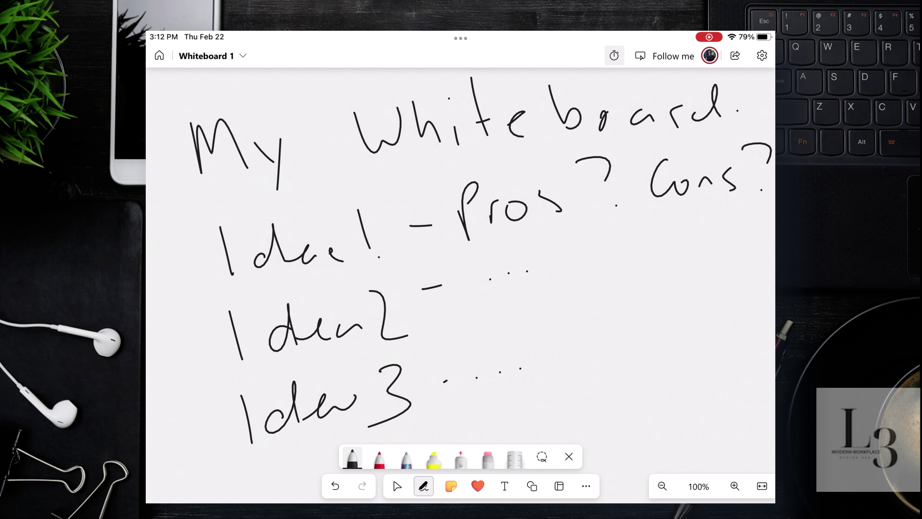
Start the 05:00 countdown, circle Idea3 in yellow highlight, then open Reactions and Workflows.
left_click(614, 56)
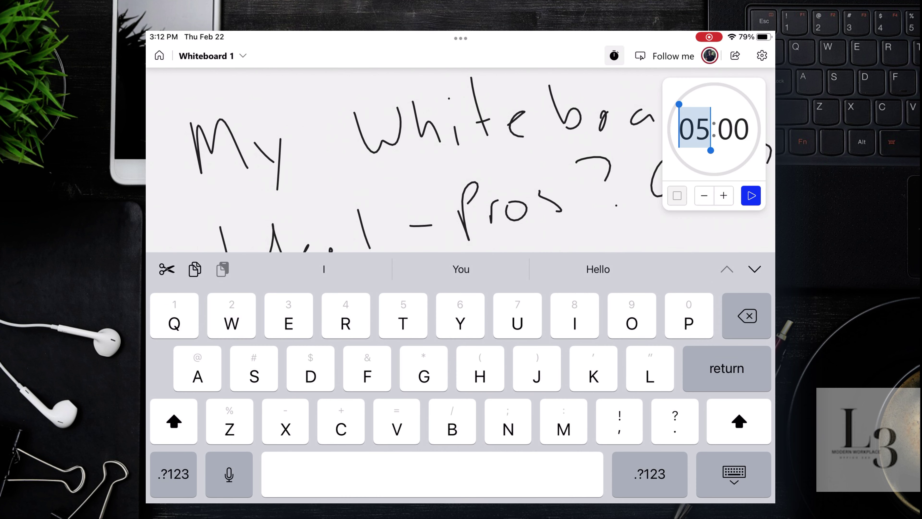
left_click(751, 195)
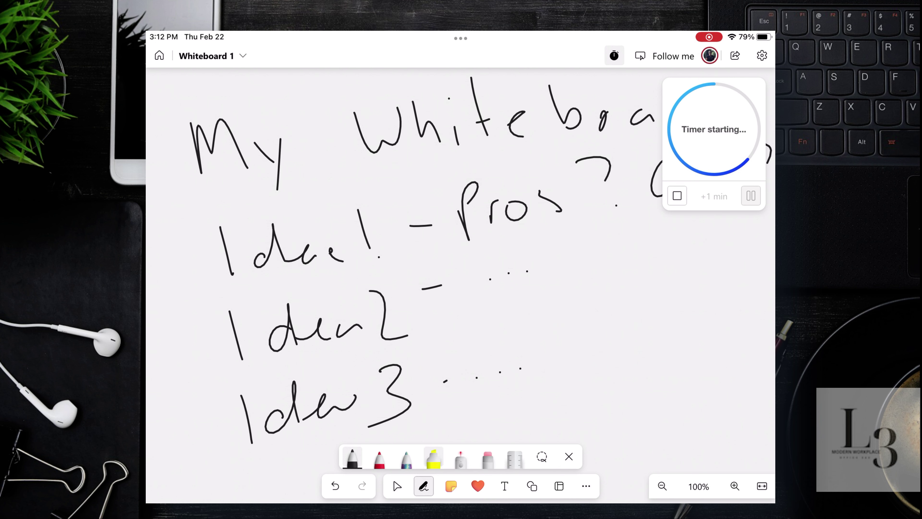
left_click(433, 457)
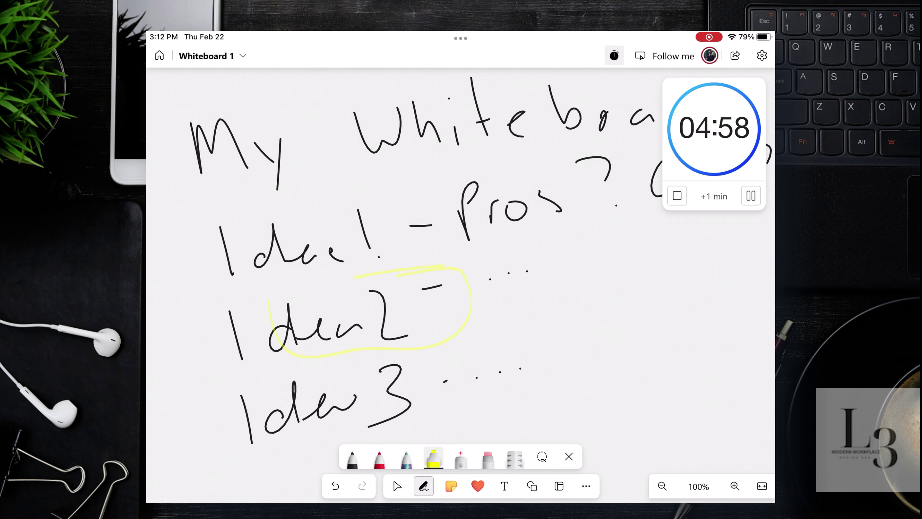
left_click_drag(244, 377, 443, 372)
left_click(478, 486)
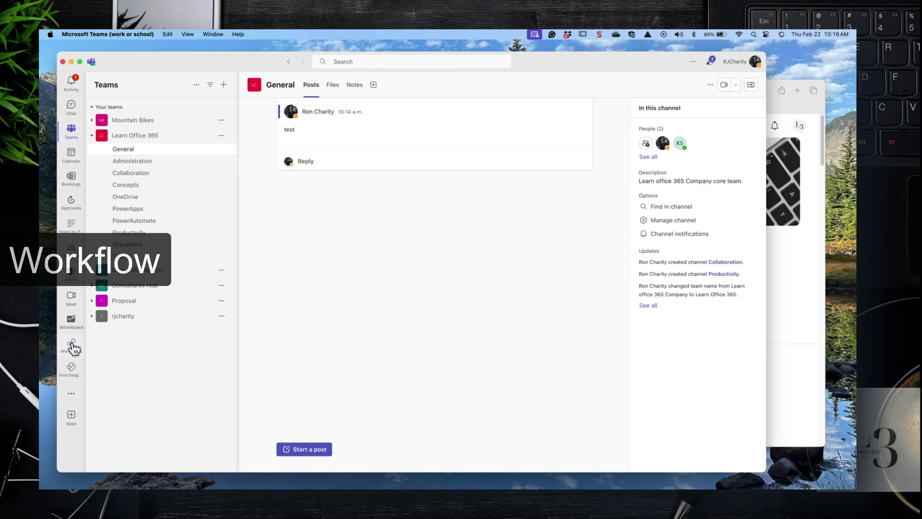
left_click(72, 346)
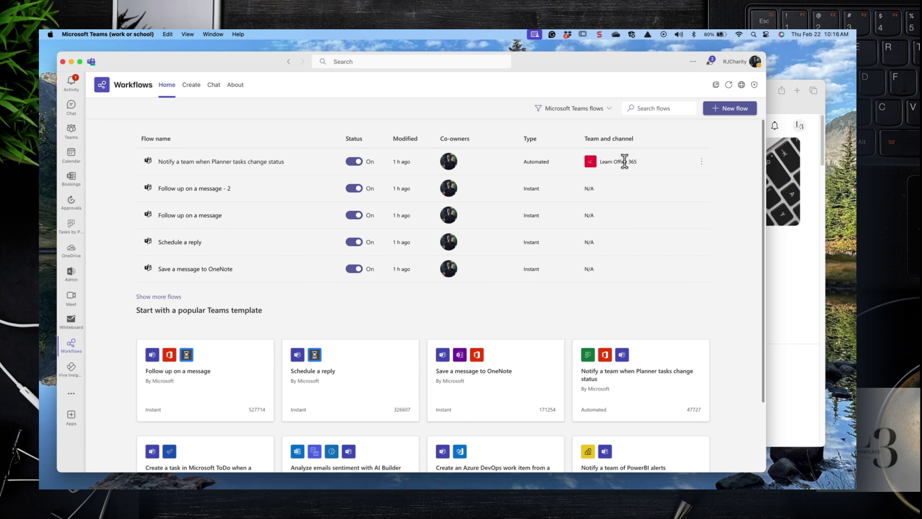
Browse the Top picks flow templates under Create, then return to the Teams list.
left_click(196, 90)
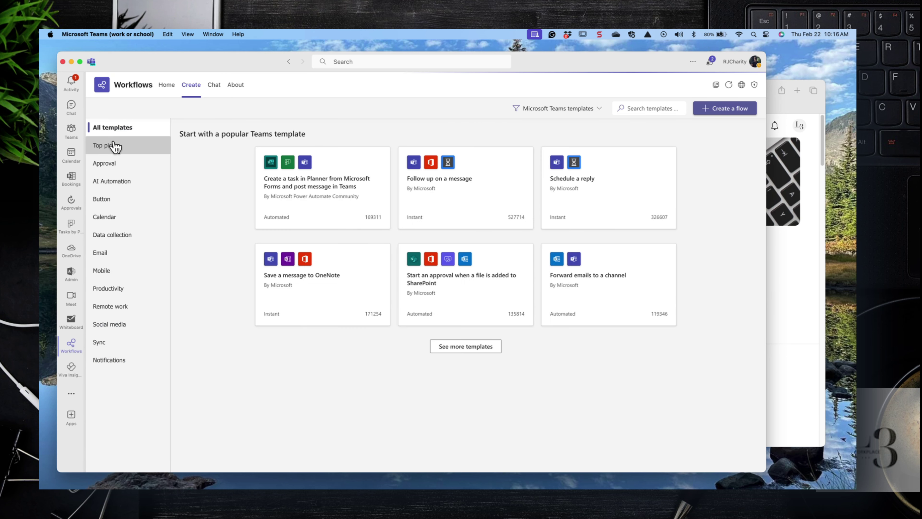
left_click(115, 147)
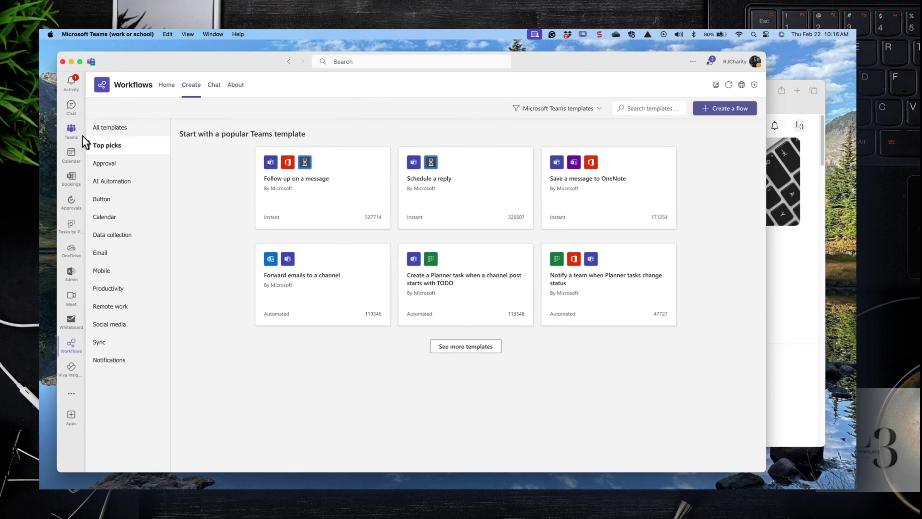
left_click(71, 133)
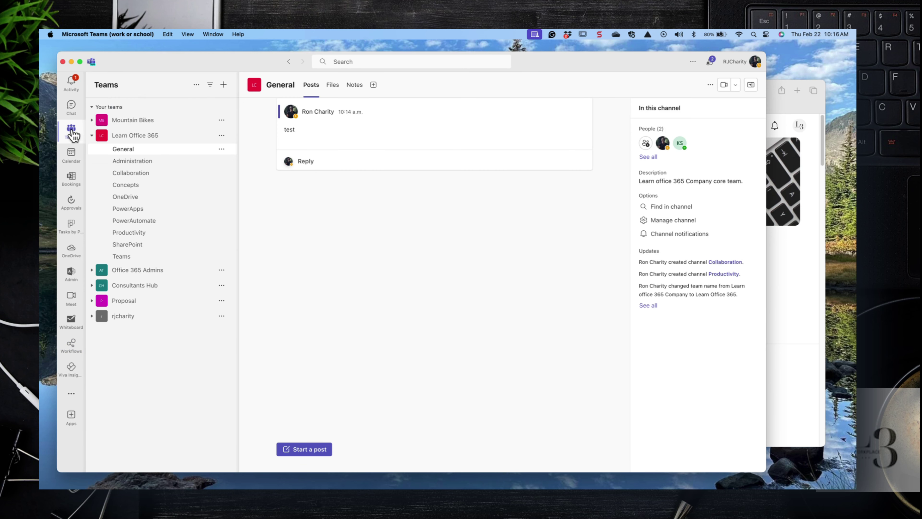
Save the 'test' post with the Save a message to OneNote workflow and view the note.
mouse_move(379, 146)
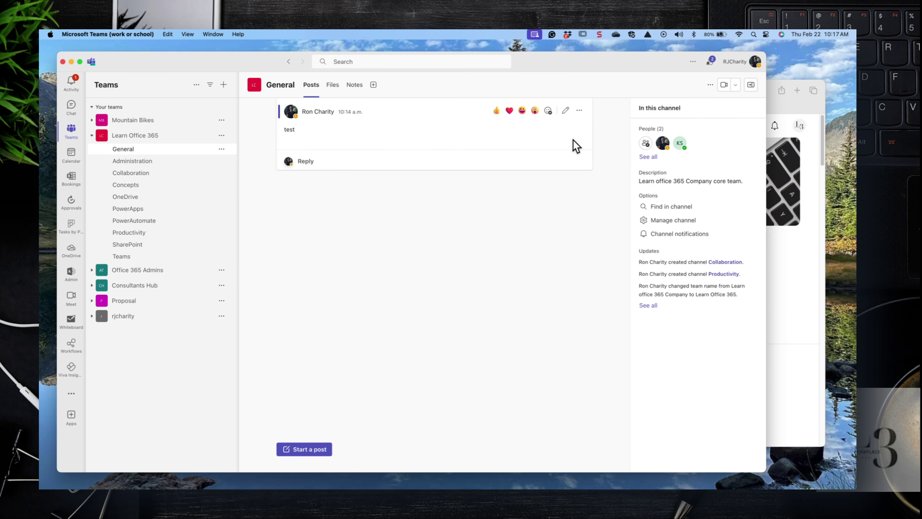
left_click(580, 110)
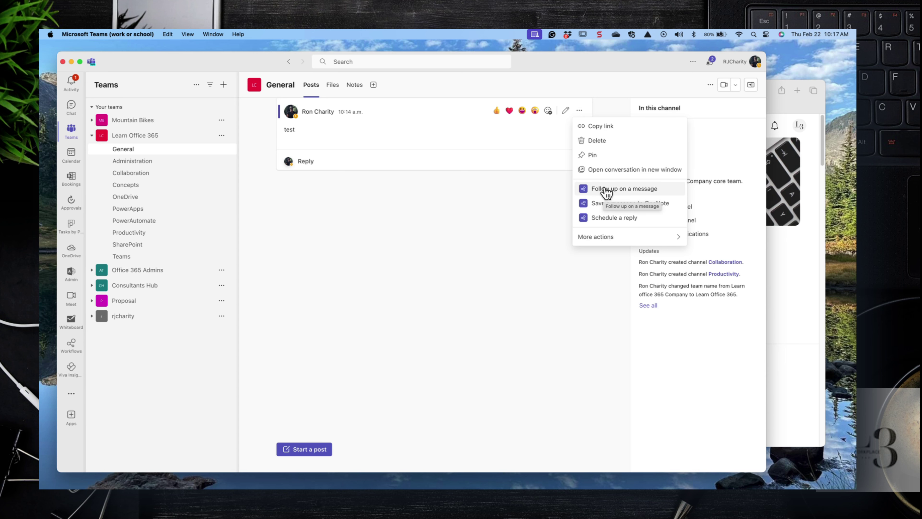
left_click(604, 209)
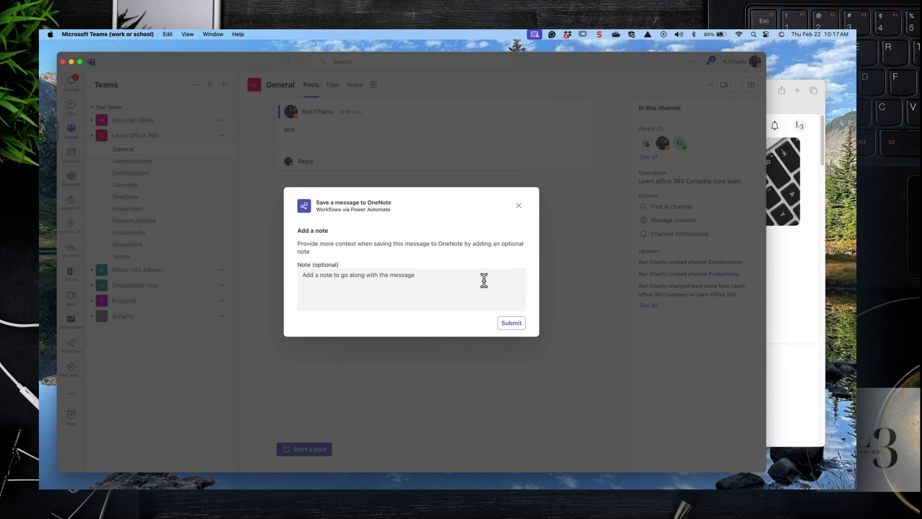
left_click(516, 329)
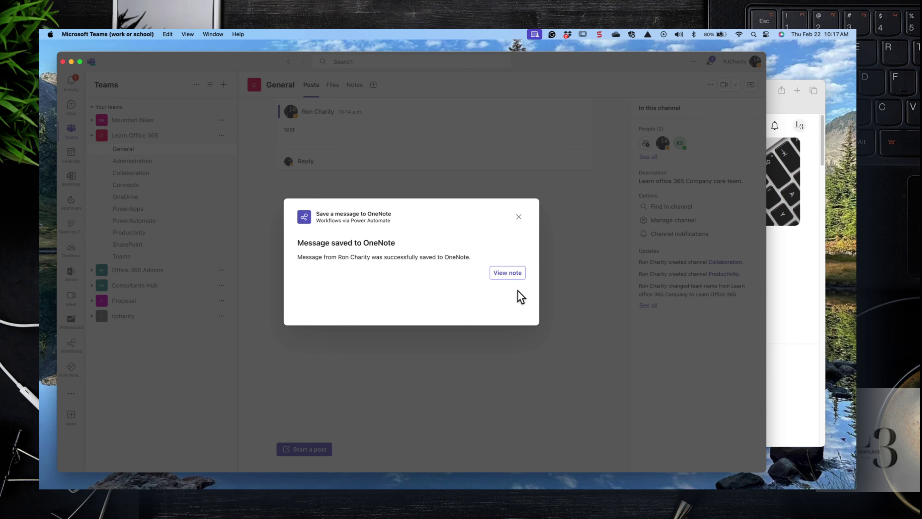
left_click(515, 275)
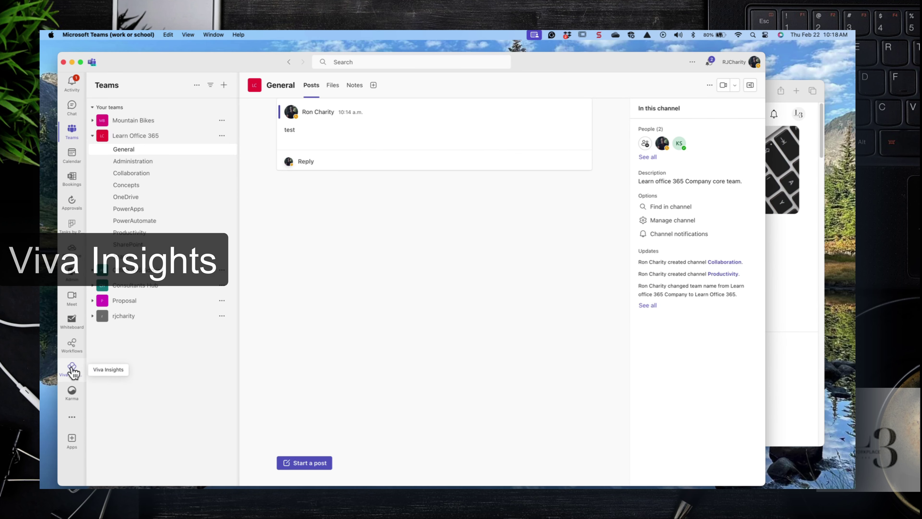
Send a colleague an Awesome praise by chat from Viva Insights saying 'thanks for planning trip'.
left_click(73, 369)
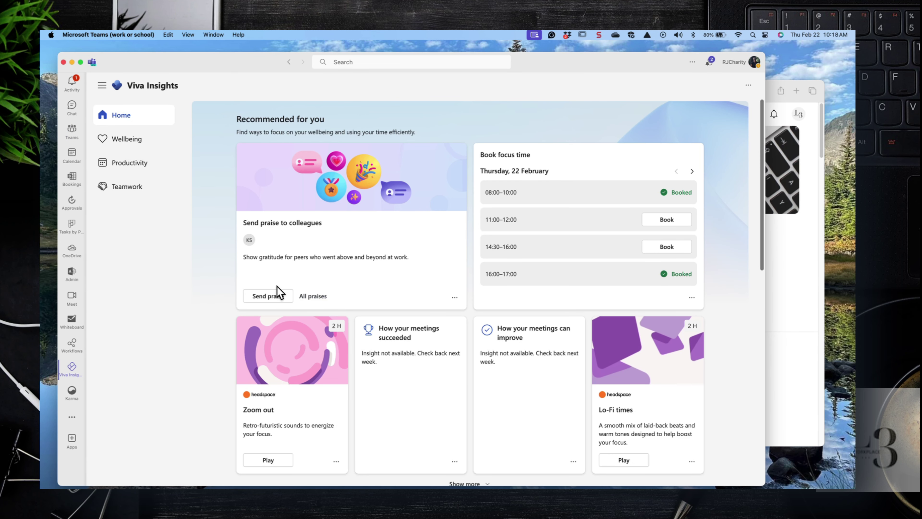
left_click(273, 302)
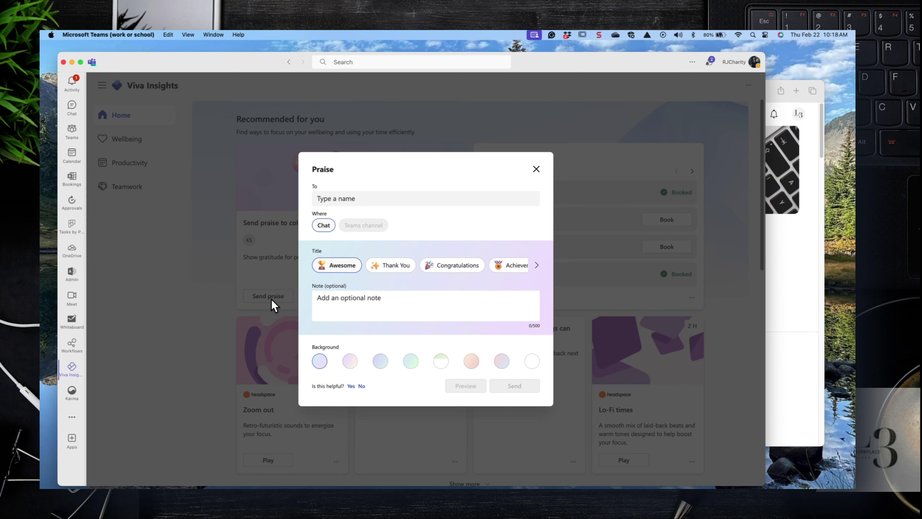
left_click(362, 197)
type("ks")
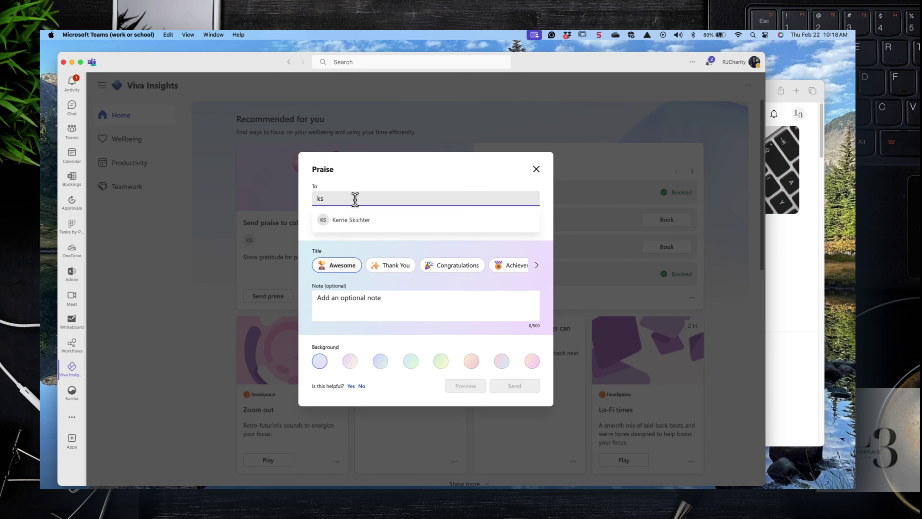
left_click(354, 217)
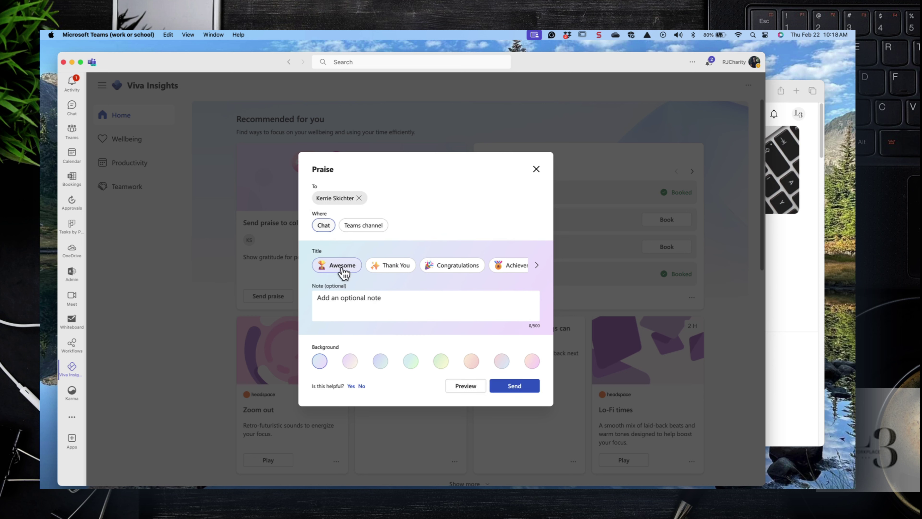
left_click(364, 300)
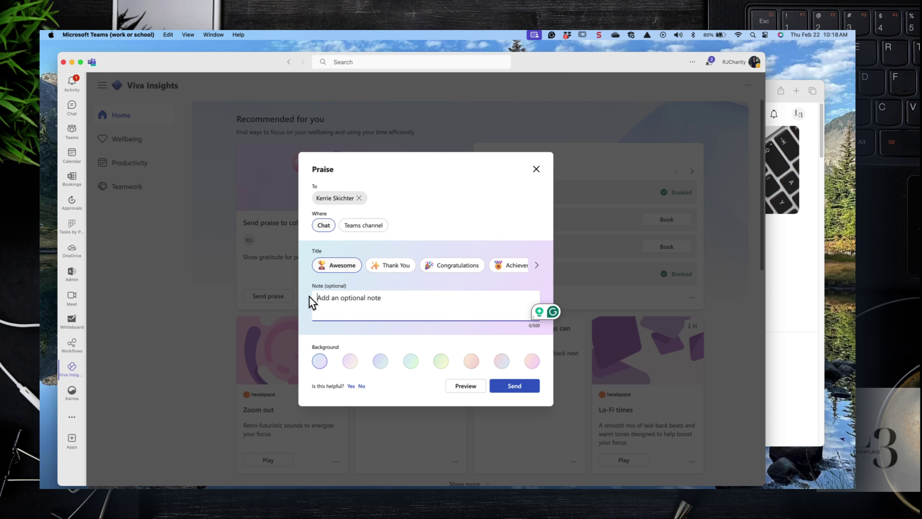
type("thanks for planning trip")
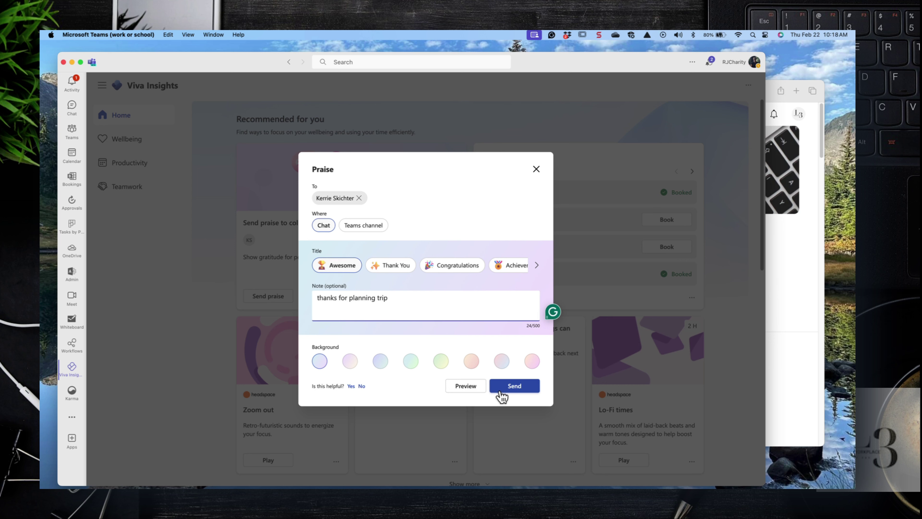
left_click(503, 391)
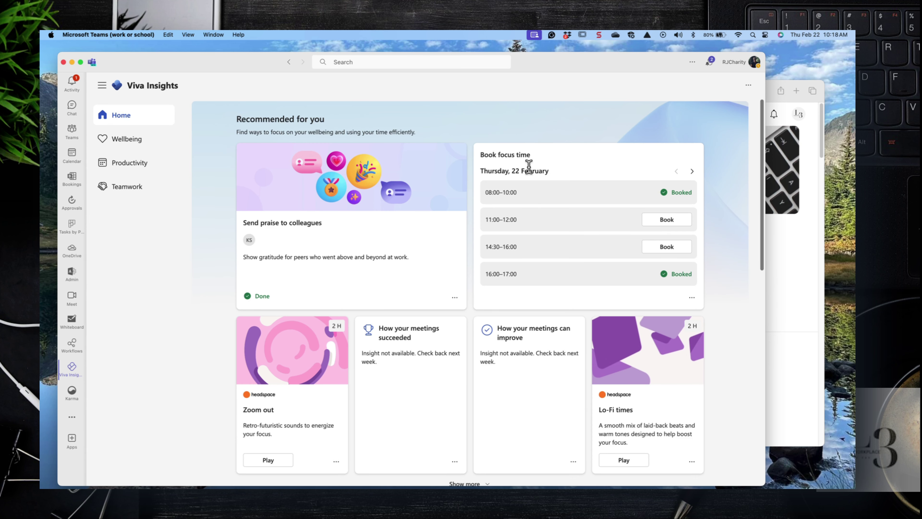
Book the 11:00–12:00 focus slot and draft a Polly from the 1:1 Preparation template.
left_click(673, 220)
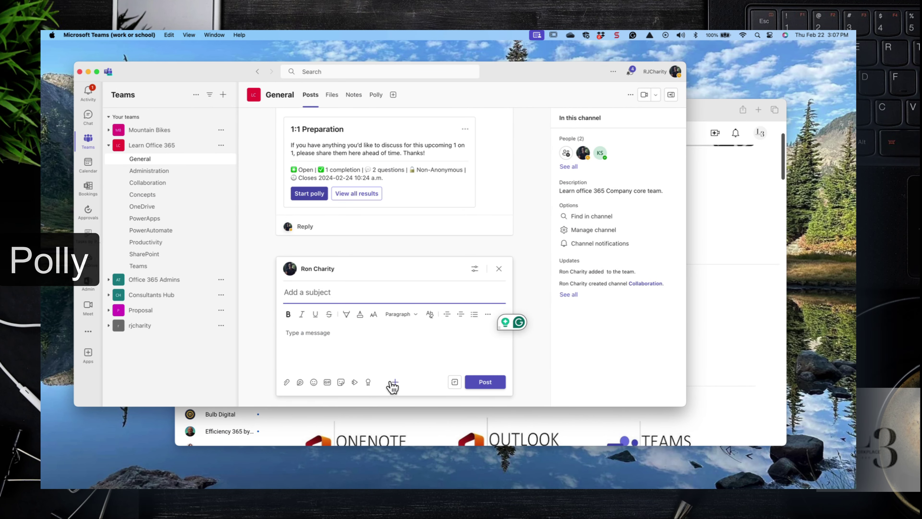
left_click(394, 382)
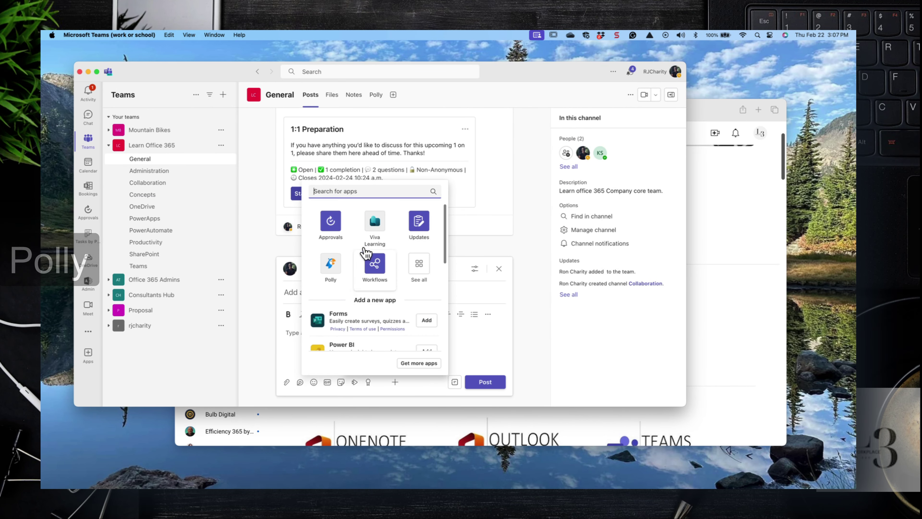
left_click(330, 265)
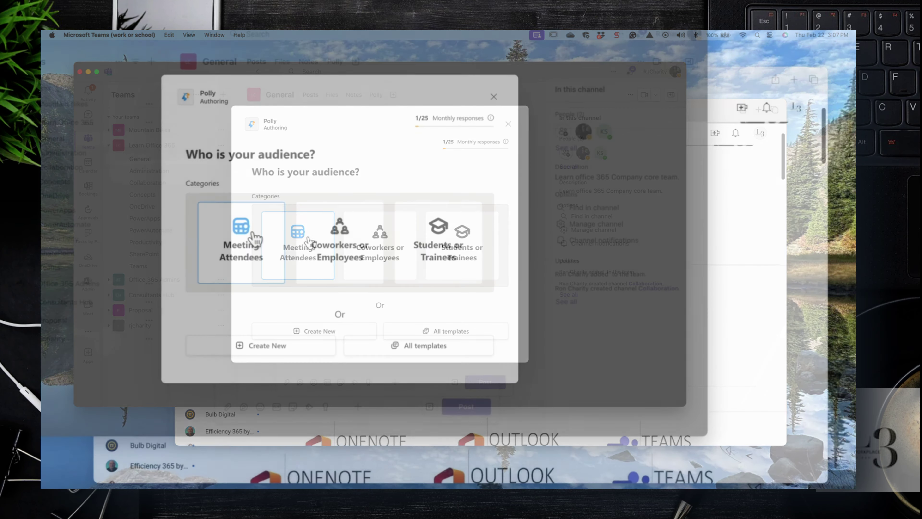
left_click(256, 240)
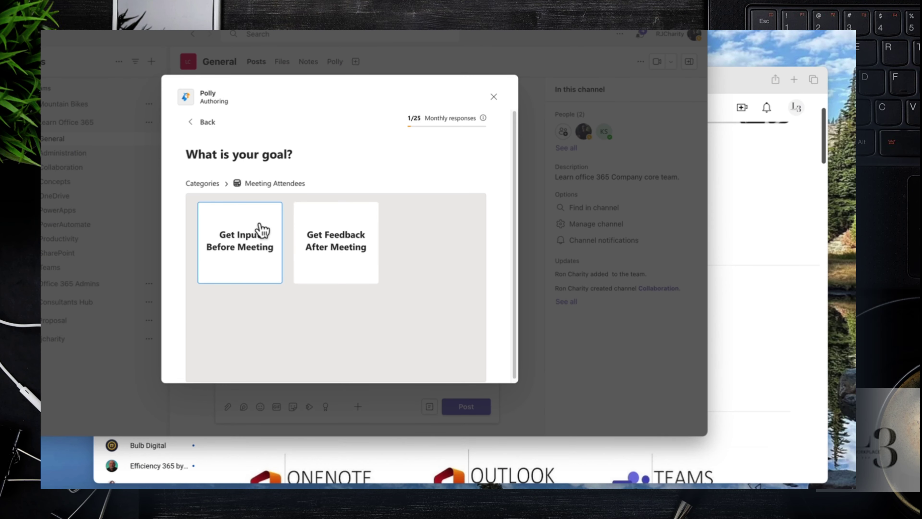
left_click(258, 230)
left_click(259, 244)
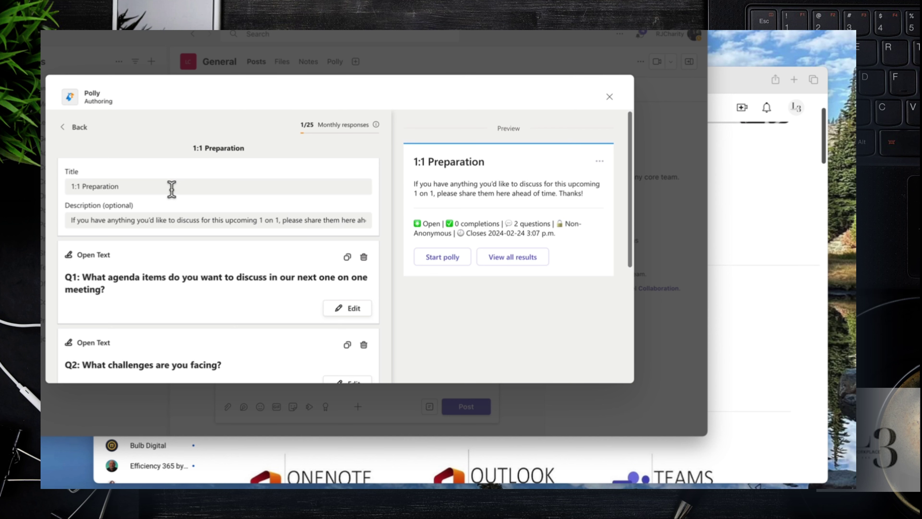
scroll(206, 282, "down", 4)
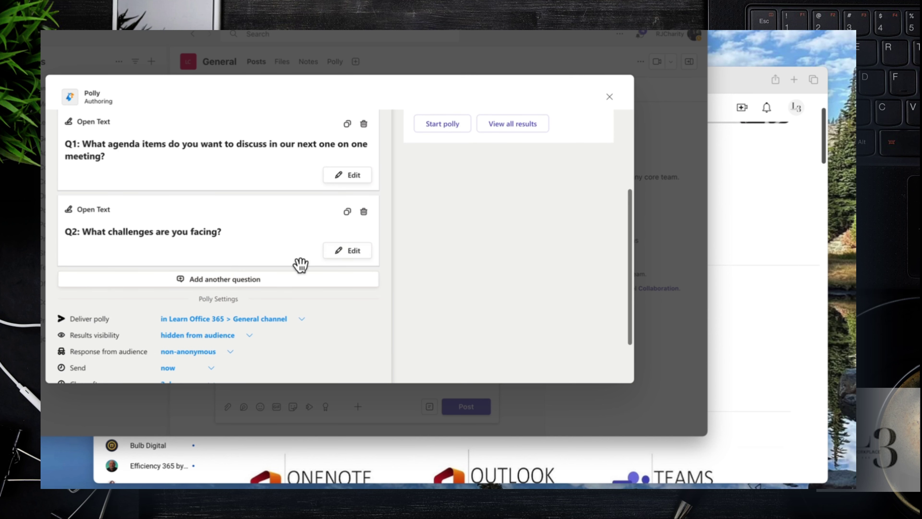
Add an open-ended third question asking how to address the challenges, and save it.
left_click(248, 286)
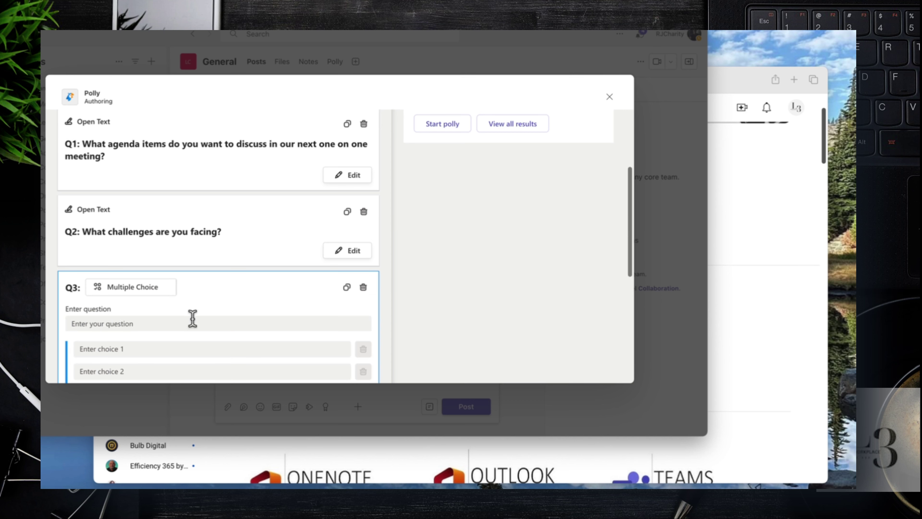
left_click(180, 323)
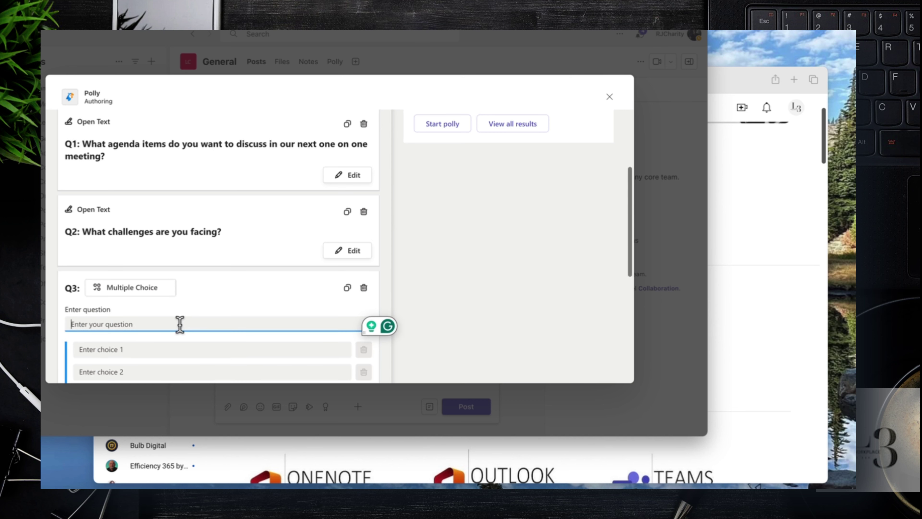
type("H")
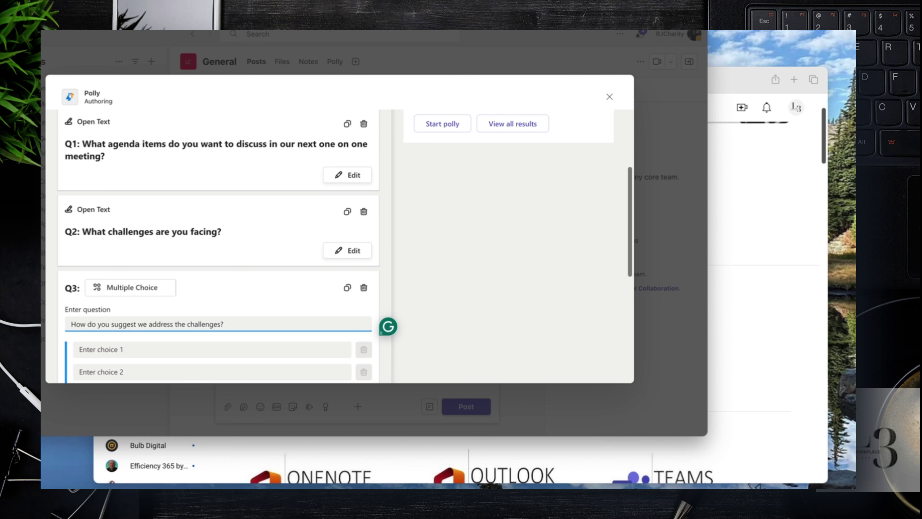
scroll(240, 324, "down", 3)
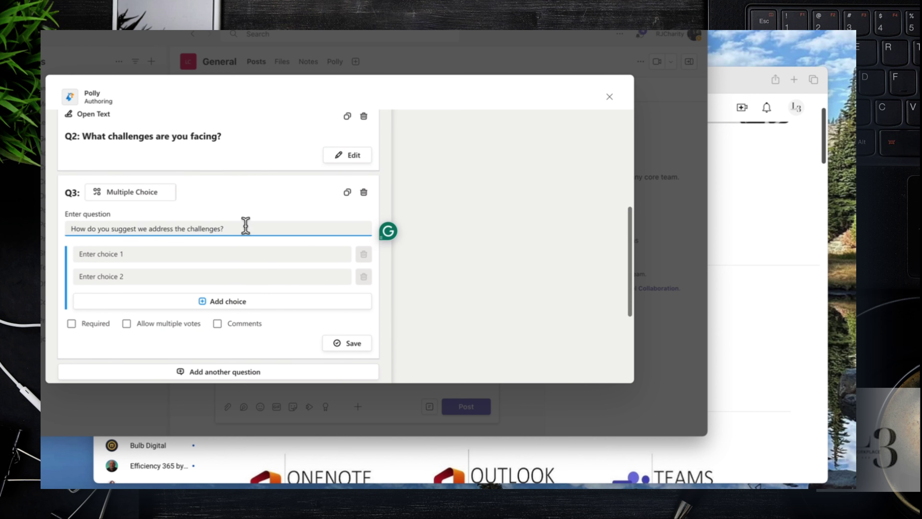
left_click(152, 195)
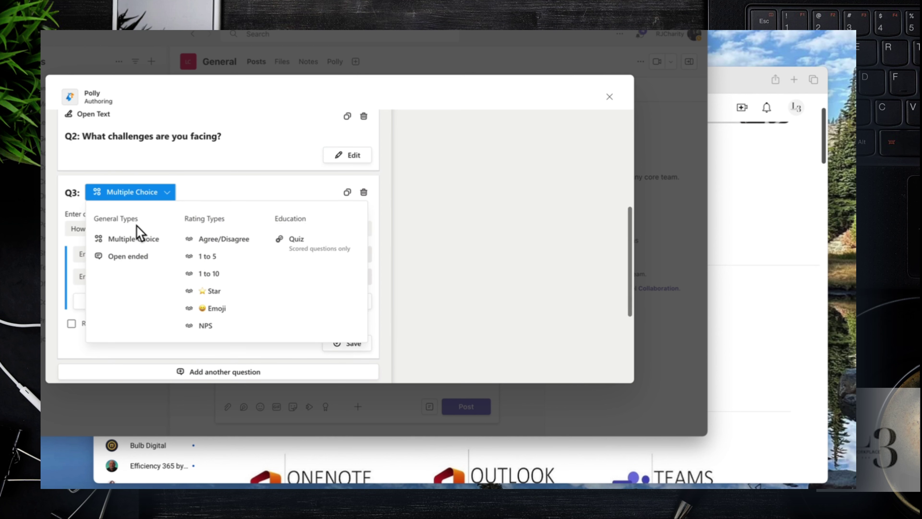
left_click(135, 257)
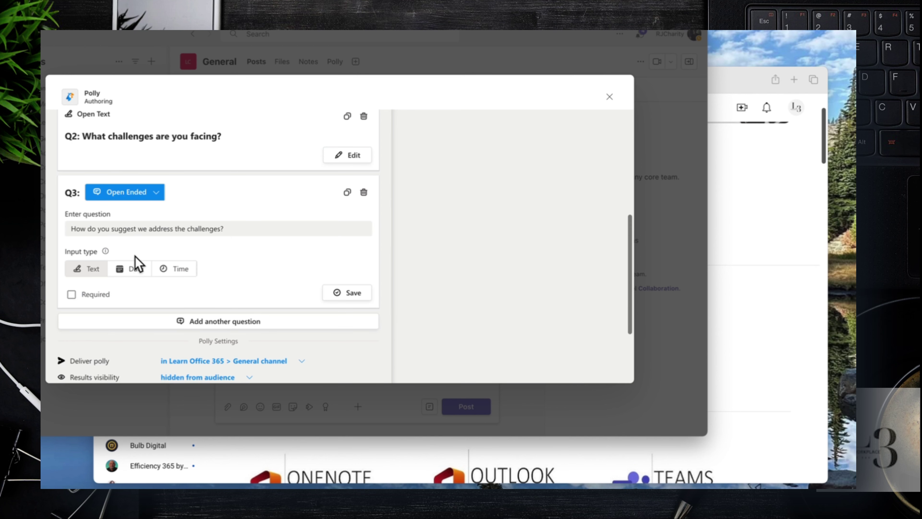
left_click(340, 297)
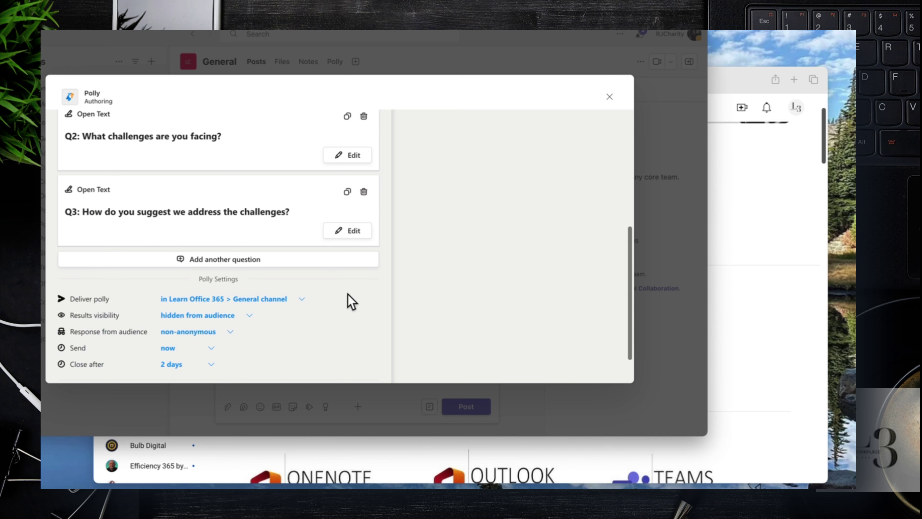
Send the finished 1:1 Preparation polly to the General channel.
scroll(338, 291, "down", 2)
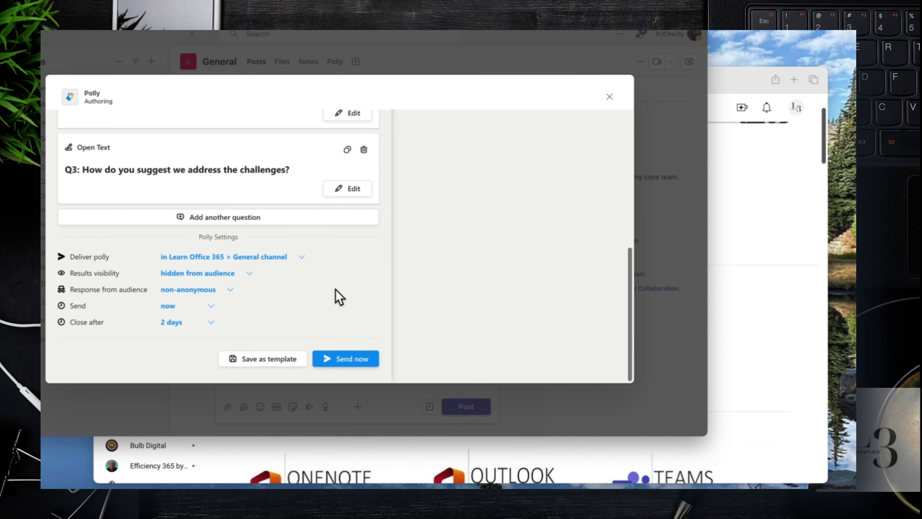
left_click(349, 364)
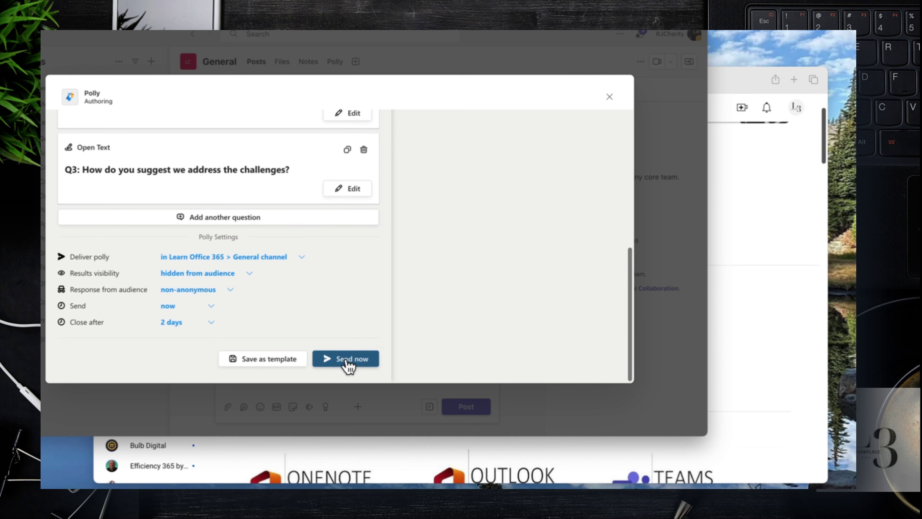
left_click(348, 359)
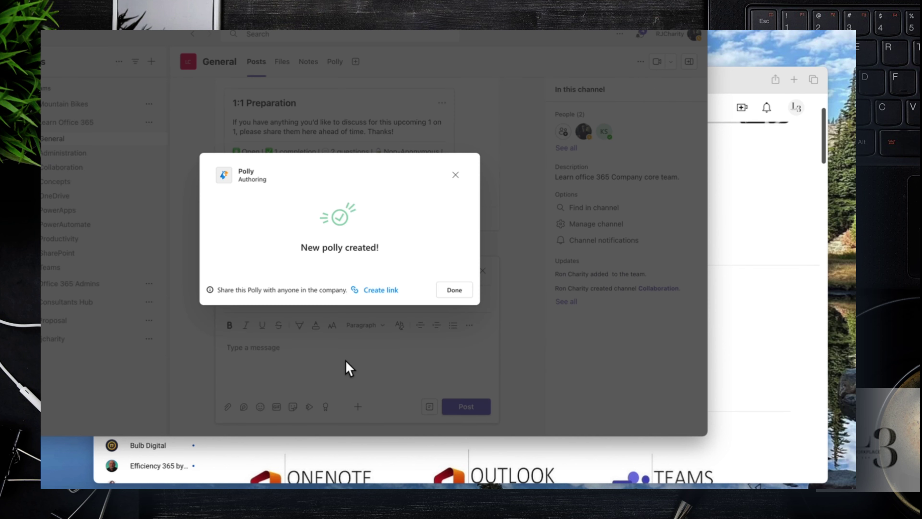
Dismiss the confirmation, answer all three polly questions, and submit the response.
left_click(449, 292)
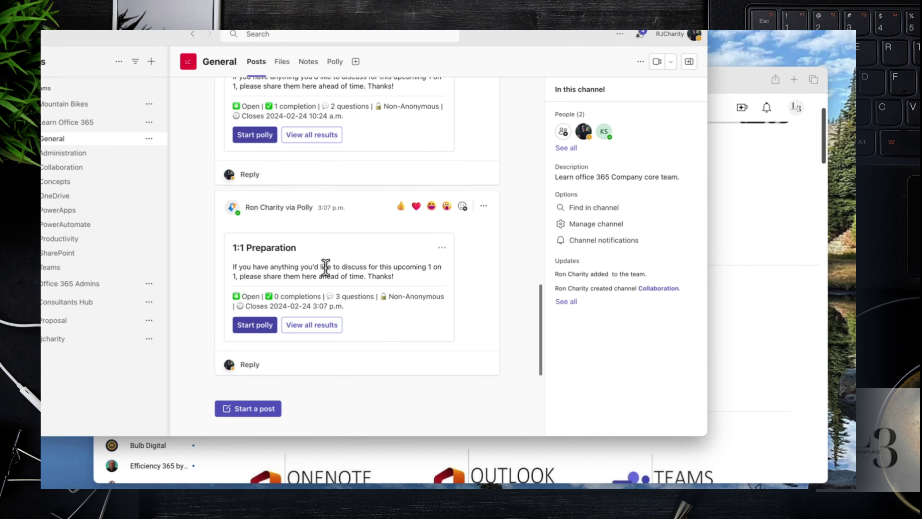
left_click(263, 325)
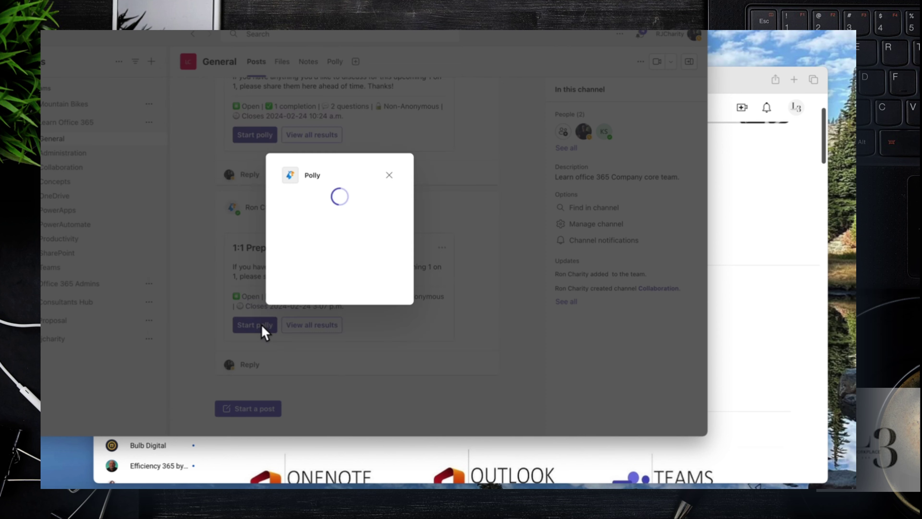
left_click(277, 211)
type("response")
left_click(269, 313)
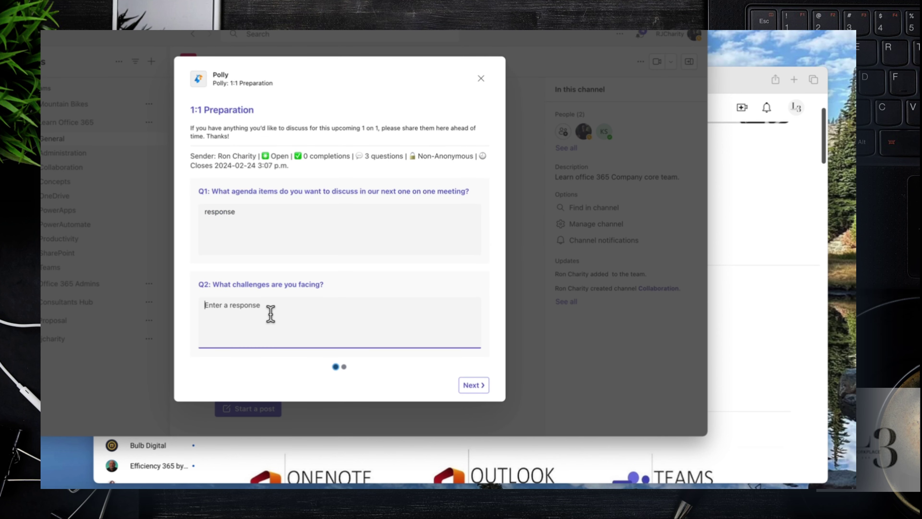
type("response")
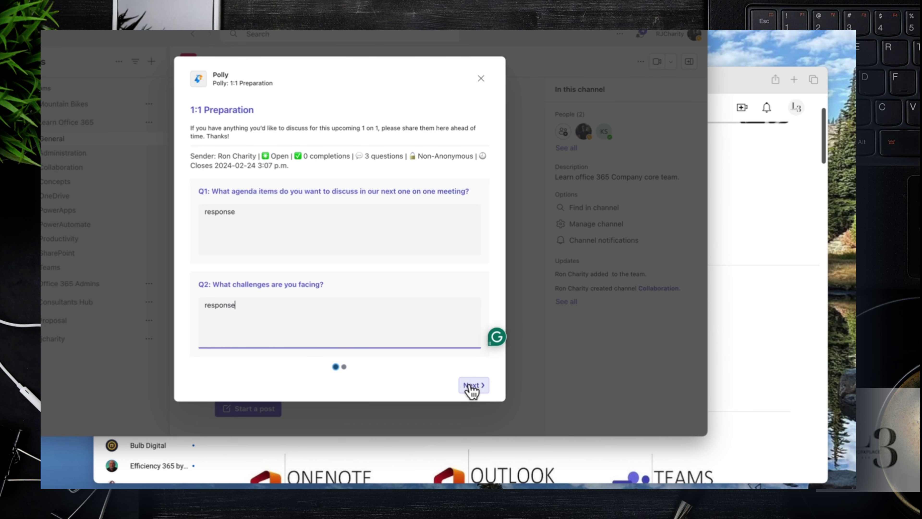
left_click(472, 387)
left_click(300, 267)
type("response")
left_click(429, 342)
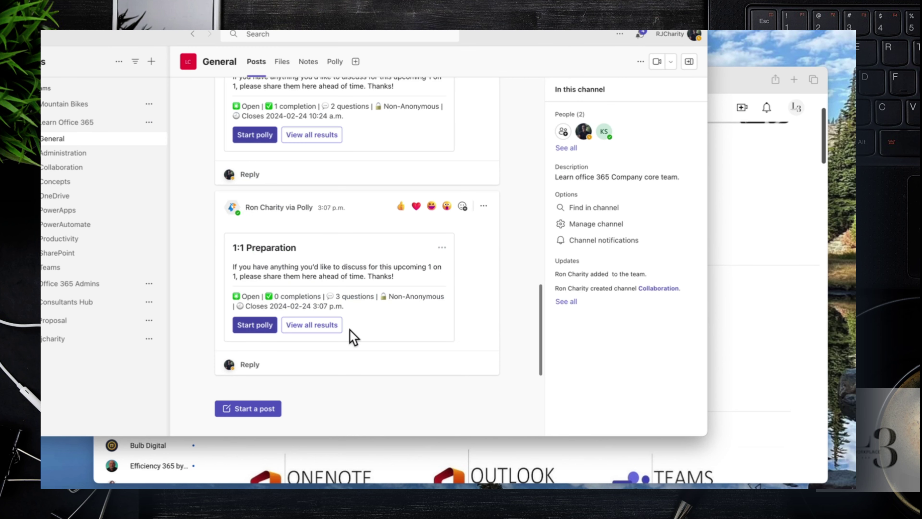
Review the polly results question by question, then close them.
left_click(311, 328)
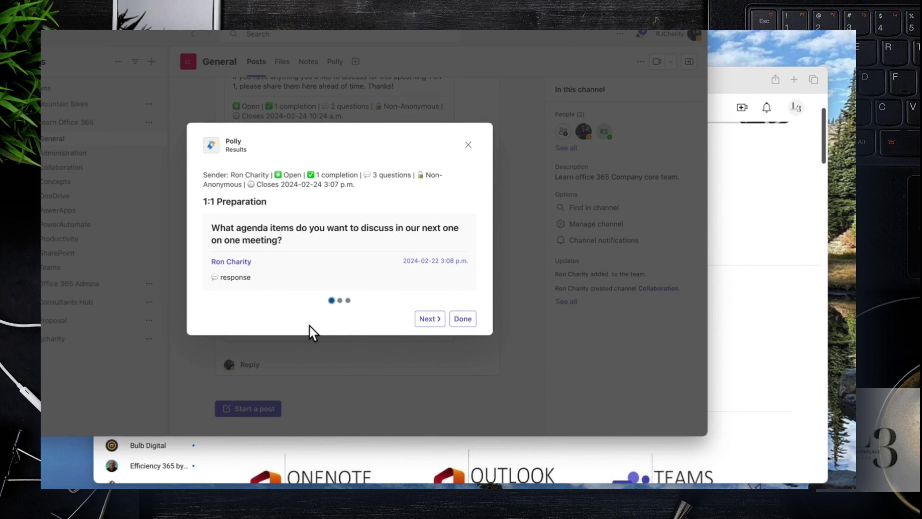
left_click(432, 319)
left_click(464, 320)
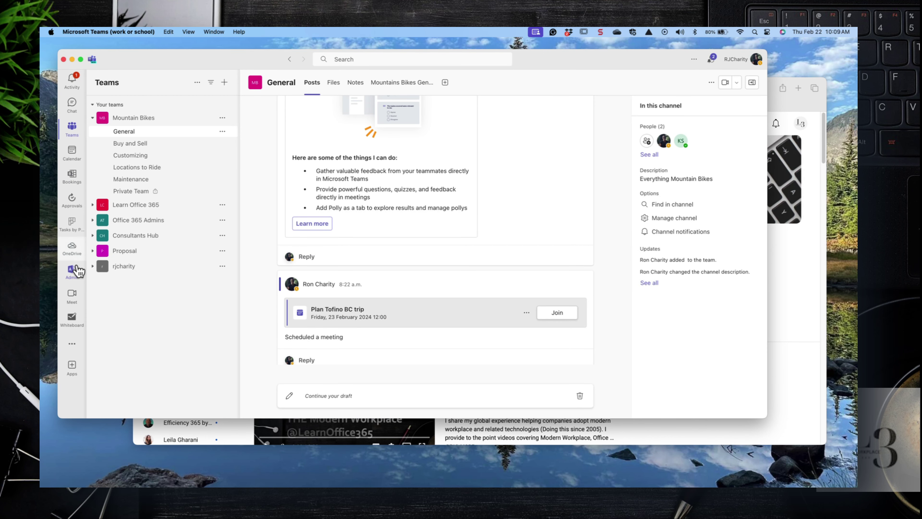
Open the Teams Apps store and scroll through collections like Popular on Teams and Boost work efficiency.
left_click(73, 367)
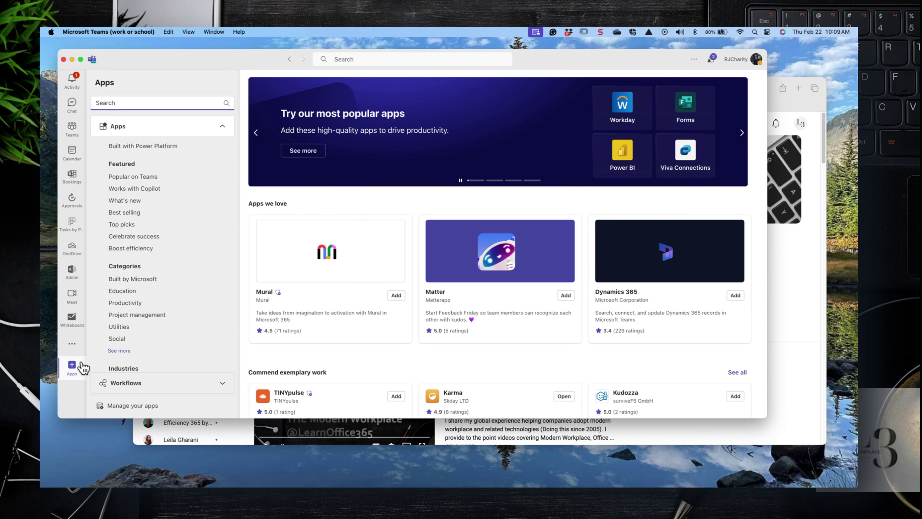
scroll(459, 271, "down", 10)
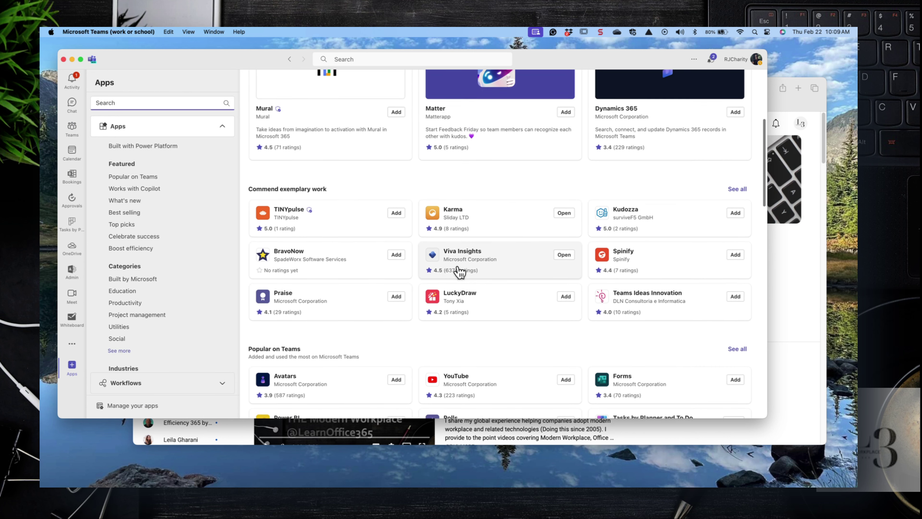
scroll(459, 268, "down", 9)
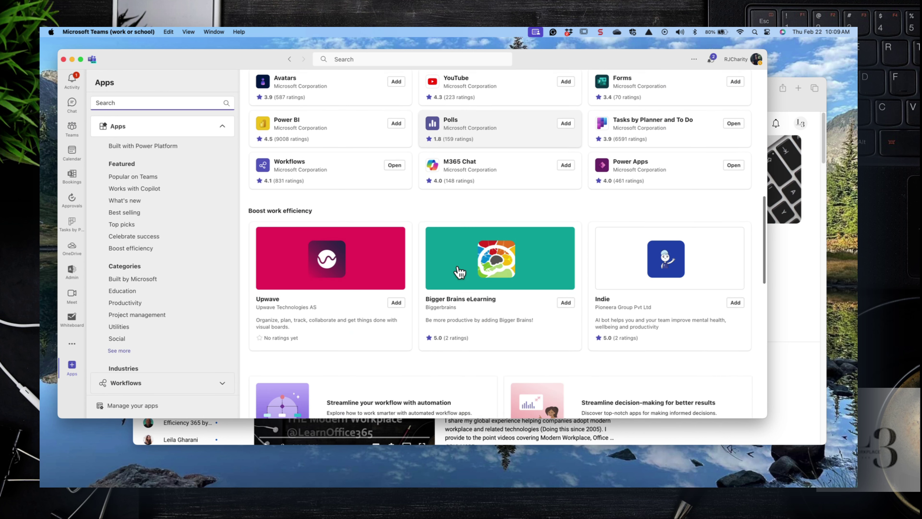